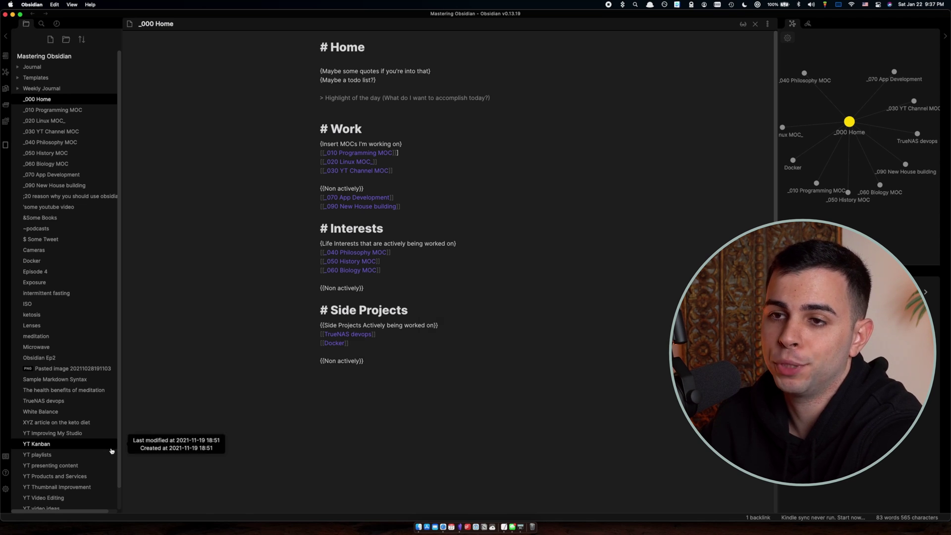
- Enable the Tag pane core plugin, show its tag list in the sidebar, and open the ISO note
left_click(6, 490)
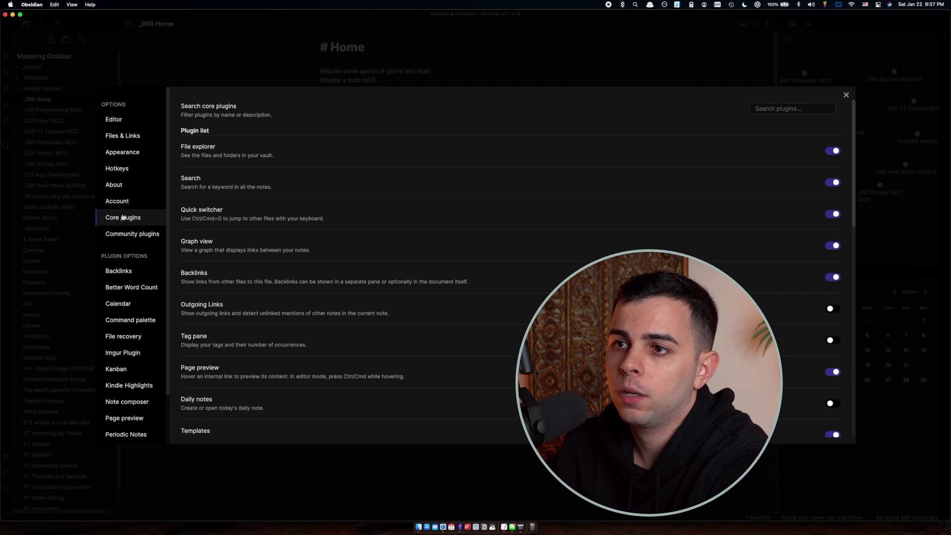
left_click(833, 342)
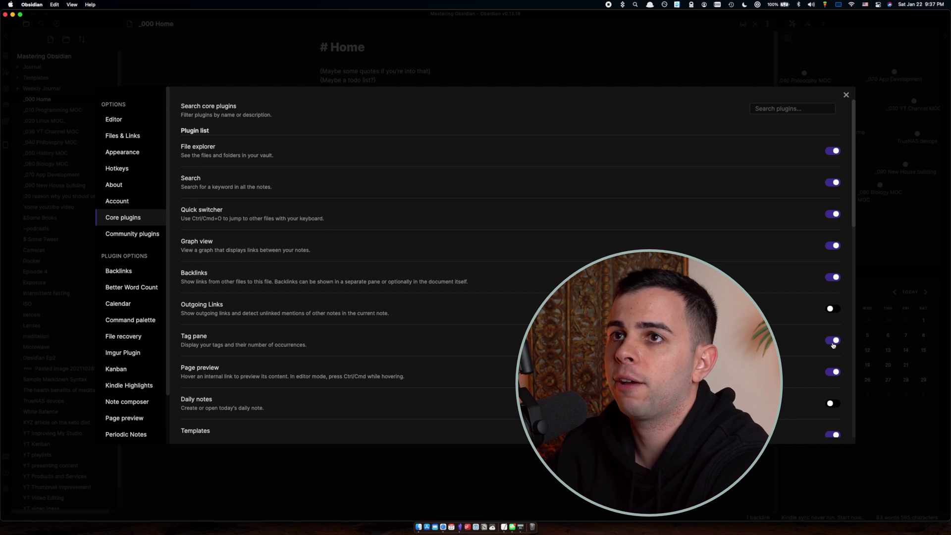
key("Escape")
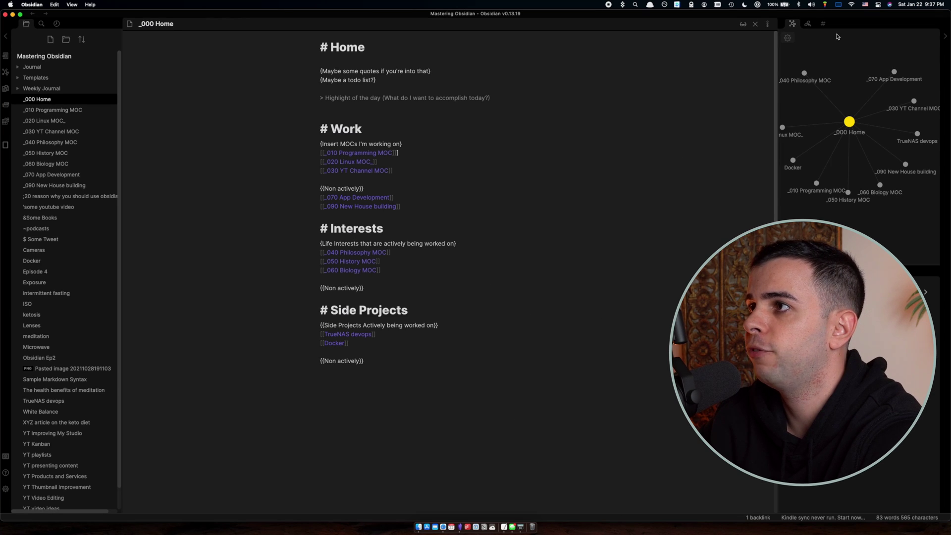
left_click(823, 24)
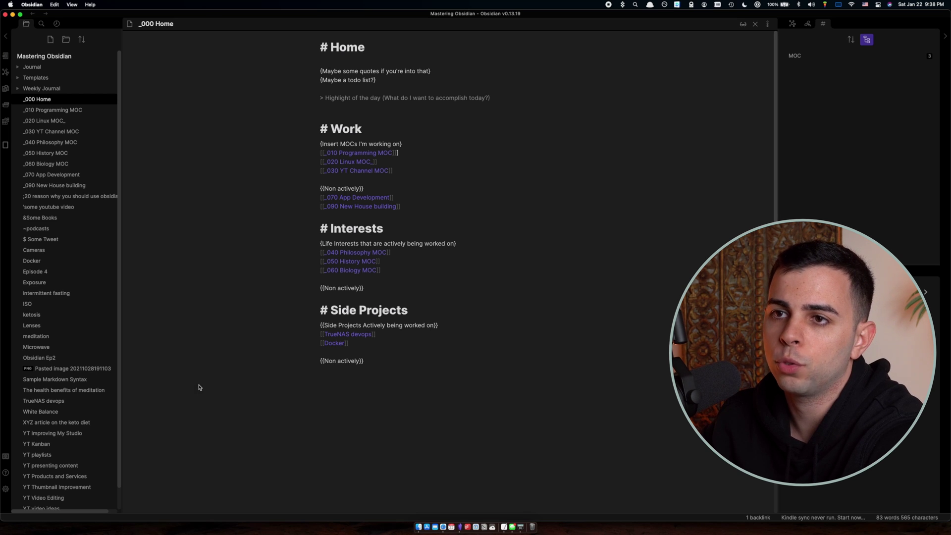
left_click(63, 303)
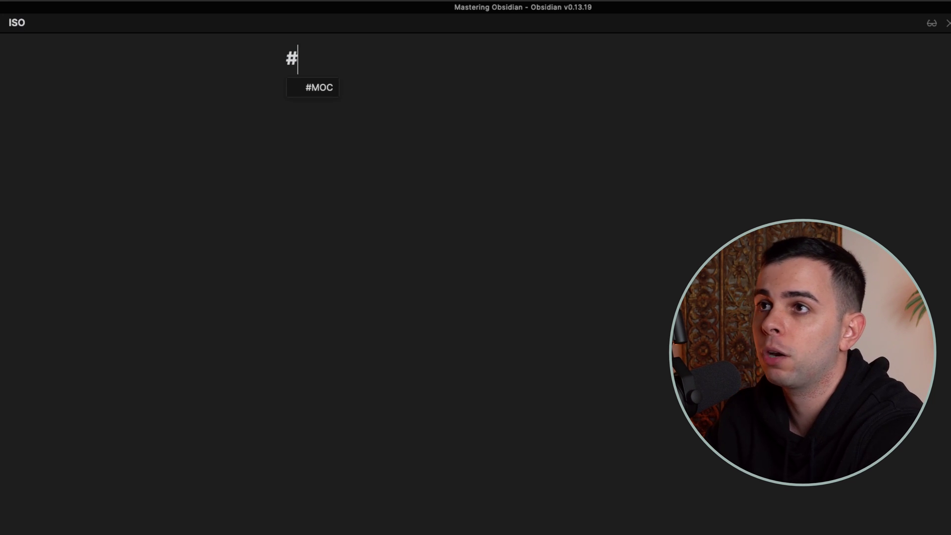
- Tag the ISO note #Photography and run a tag:#Photography search from the Tag pane
type("Photography")
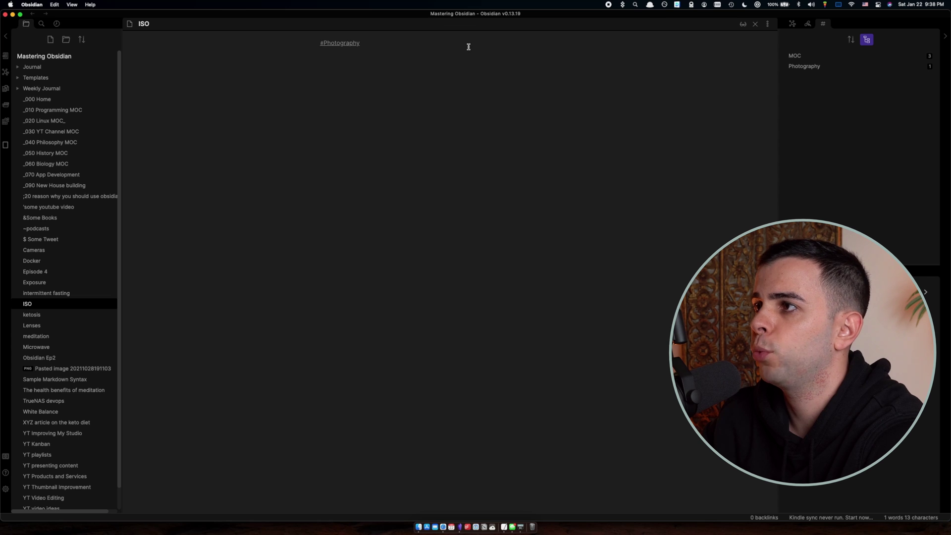
left_click(818, 68)
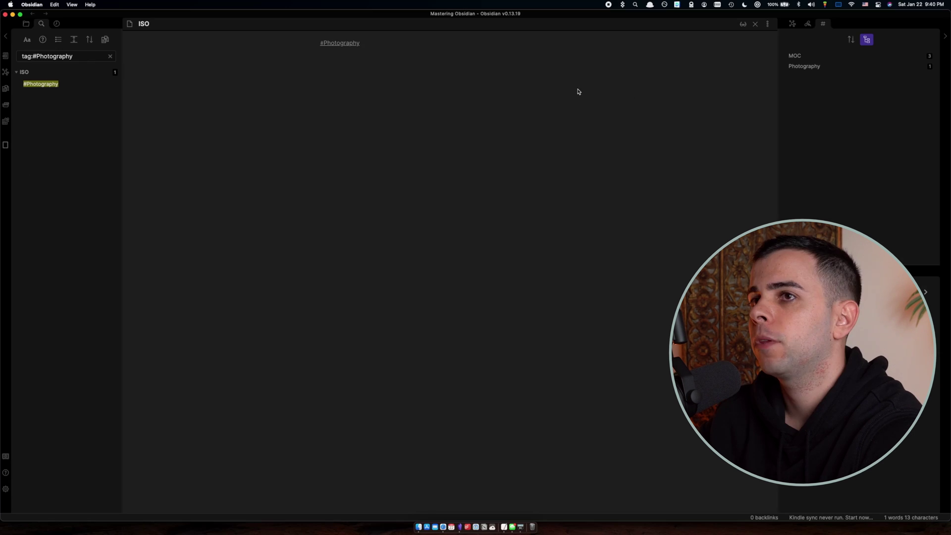
left_click(553, 79)
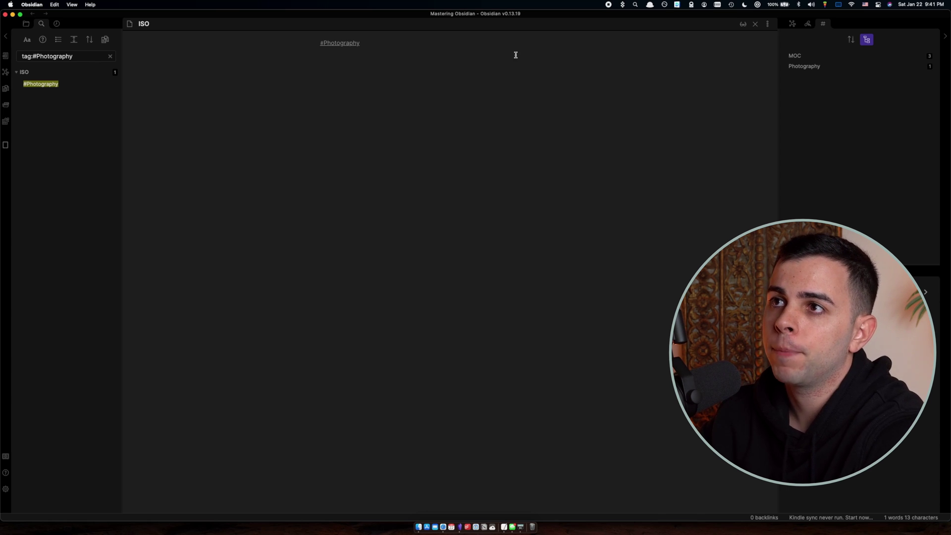
key("alt+Left")
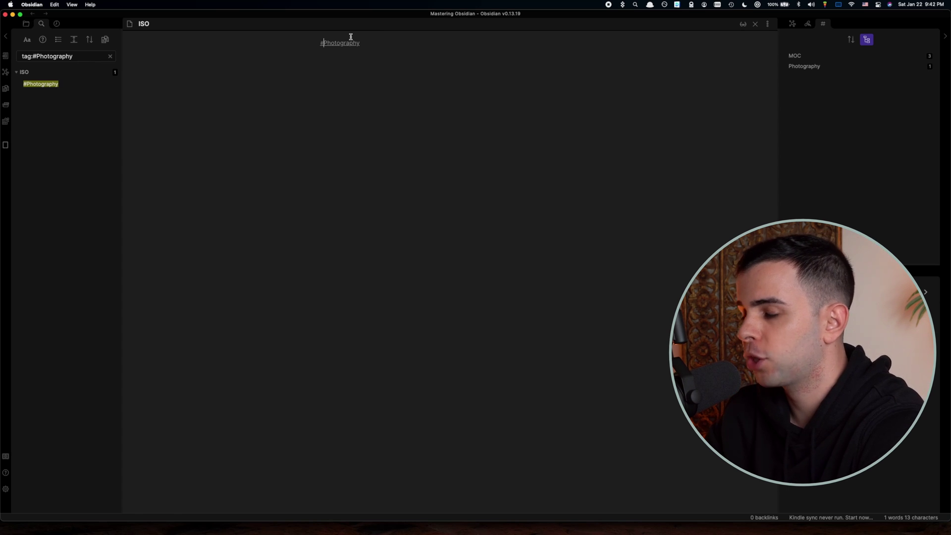
- Nest ISO's tag as #Pre-MOC/Photography, collapse Pre-MOC, and change the search to tag:#Pre-MOC
type("Pre")
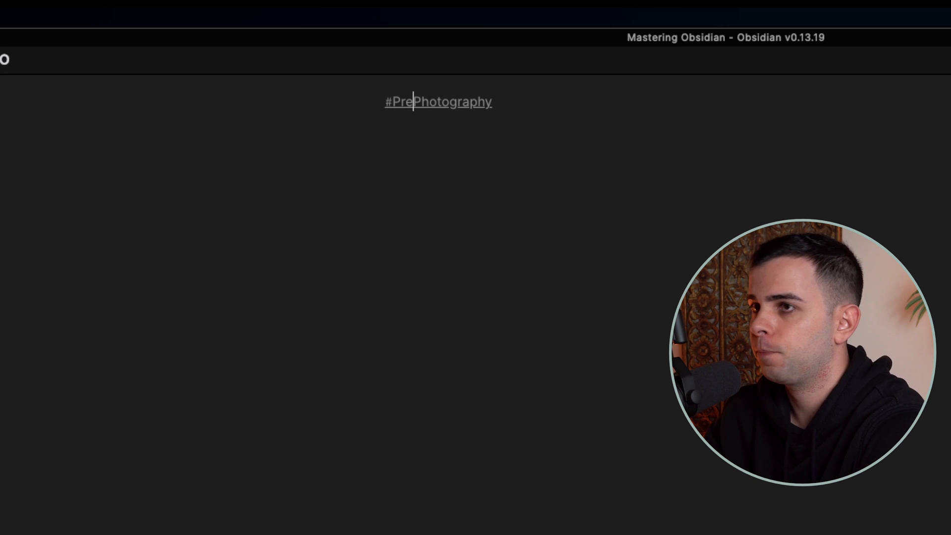
type("-MOC")
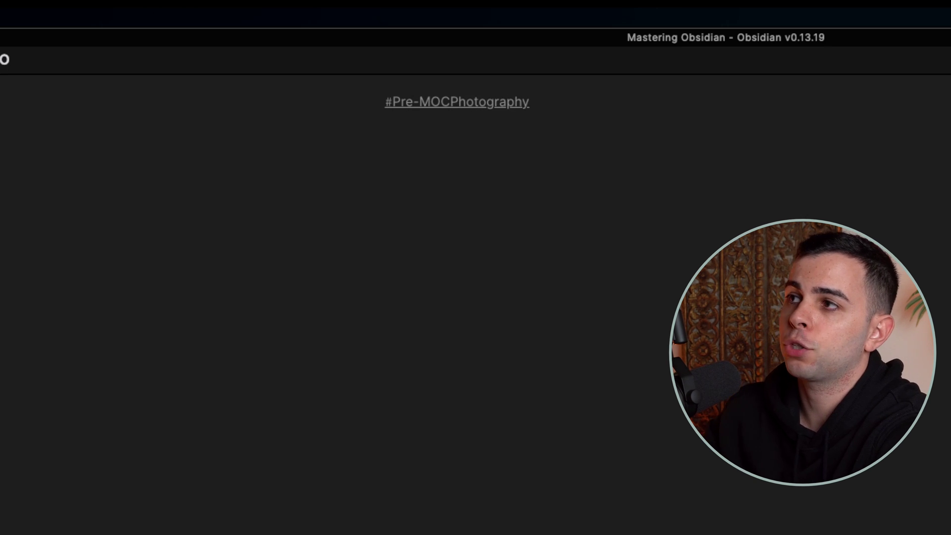
type("/")
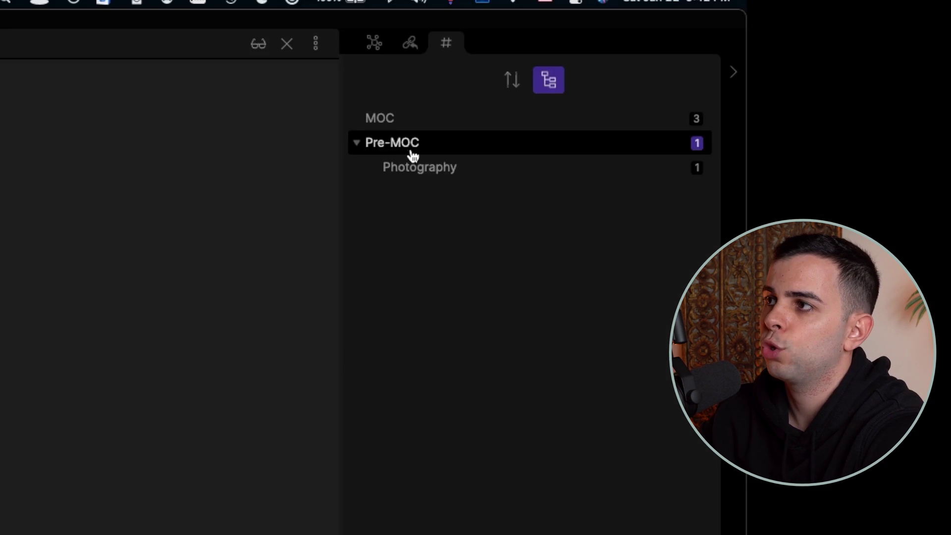
left_click(357, 145)
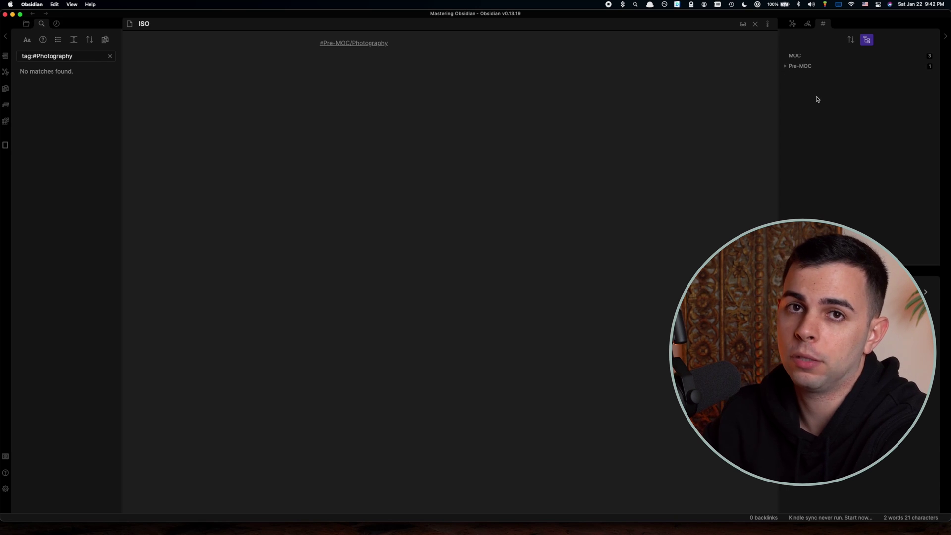
key("alt+BackSpace")
type("Pre-MOC")
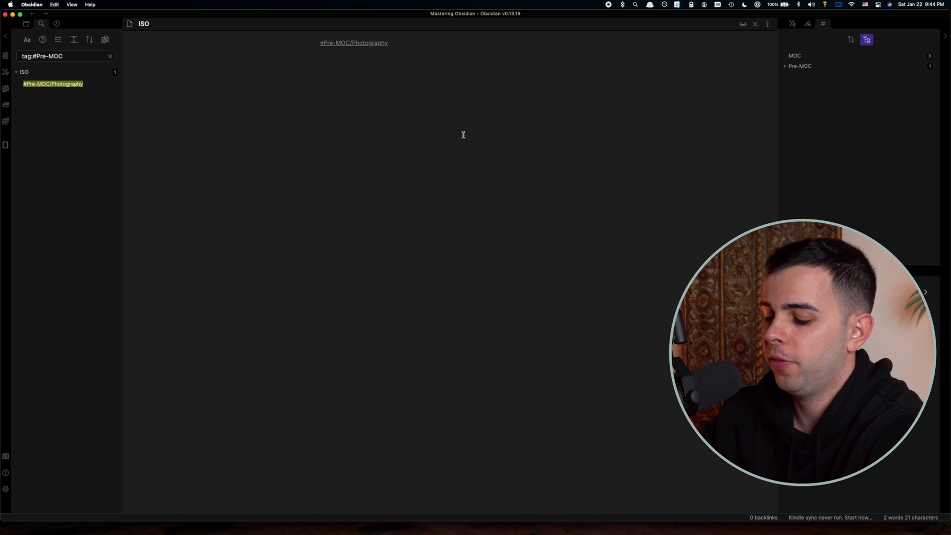
left_click(463, 135)
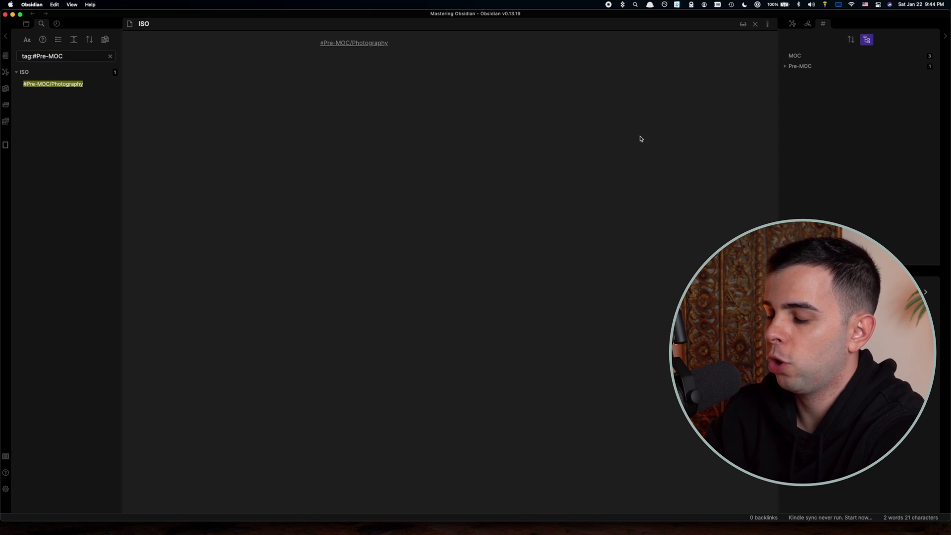
- Add #Pre-MOC/Photography to the Cameras note, expand Pre-MOC in the tag list, and open Lenses
key("cmd+o")
key("Down")
key("Down")
key("Down")
key("Down")
key("Return")
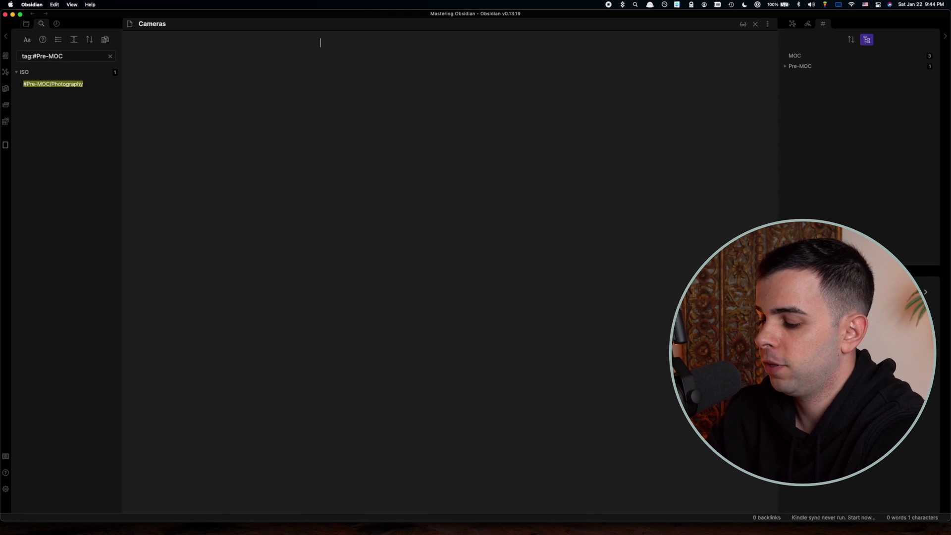
type("#pr")
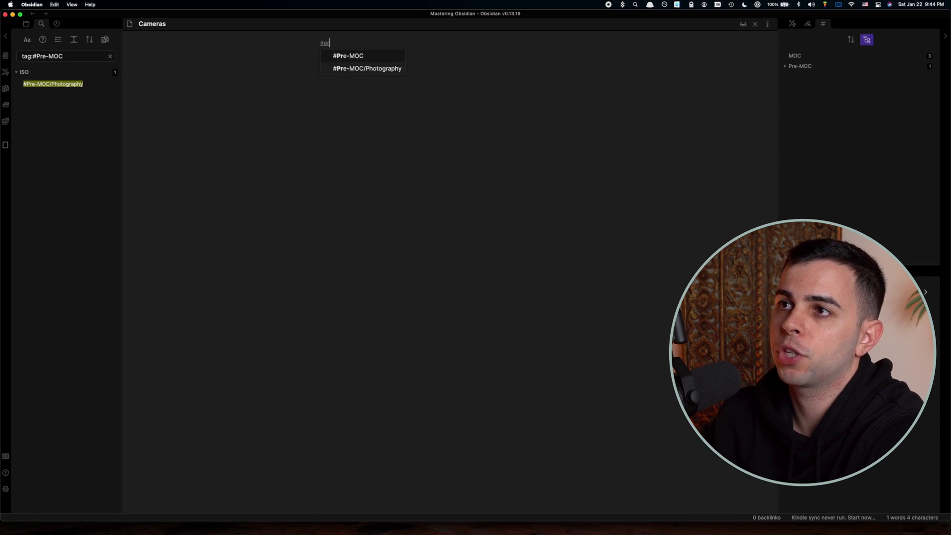
left_click(364, 71)
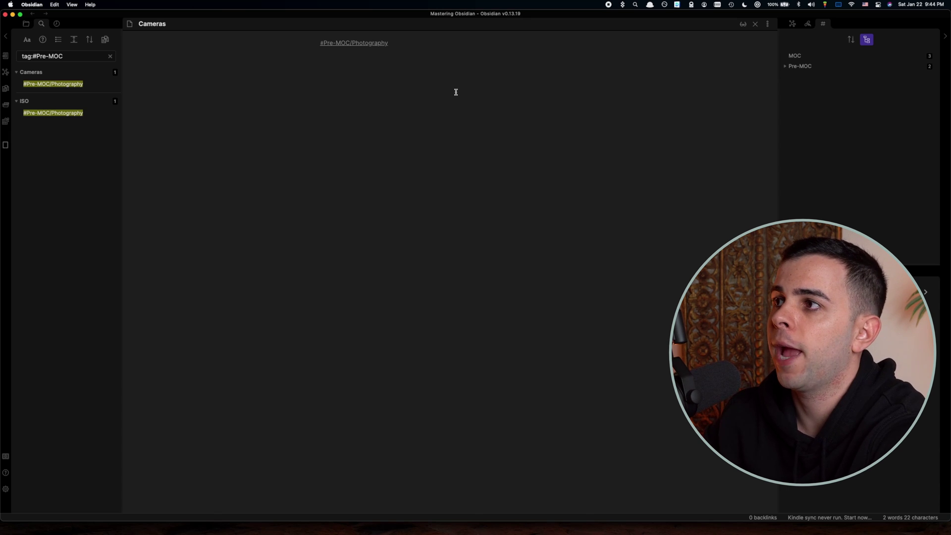
left_click(786, 66)
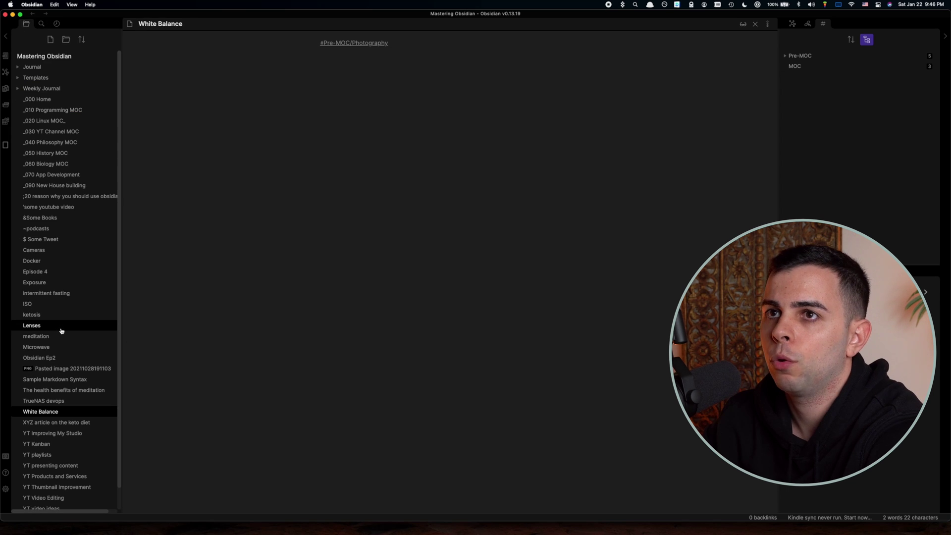
left_click(60, 328)
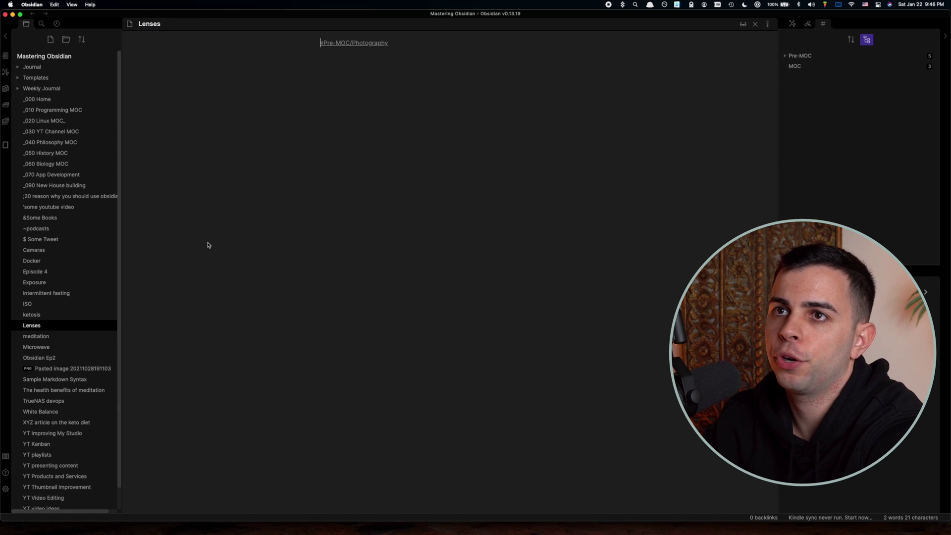
- Filter the graph view by #pre- and drag the #Pre-MOC/Photography node to reveal its linked notes
left_click(5, 71)
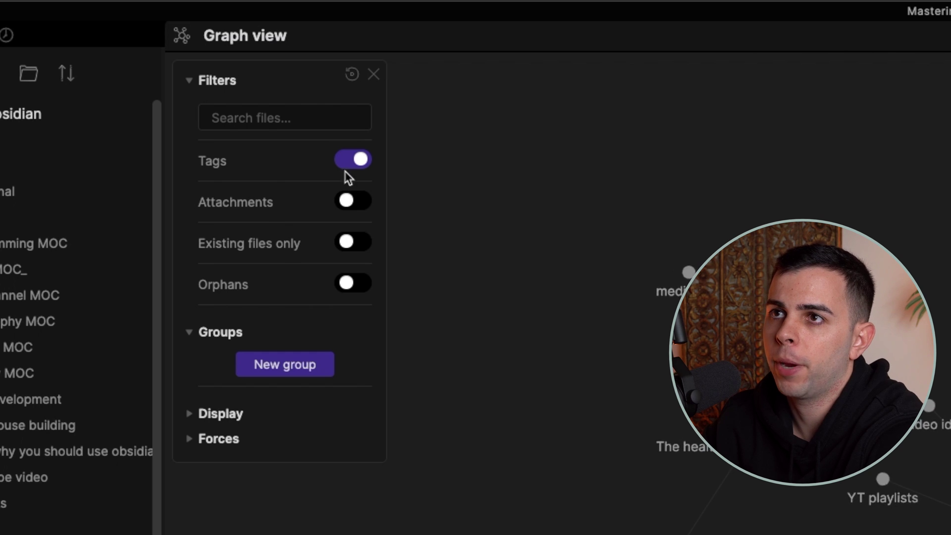
left_click(293, 125)
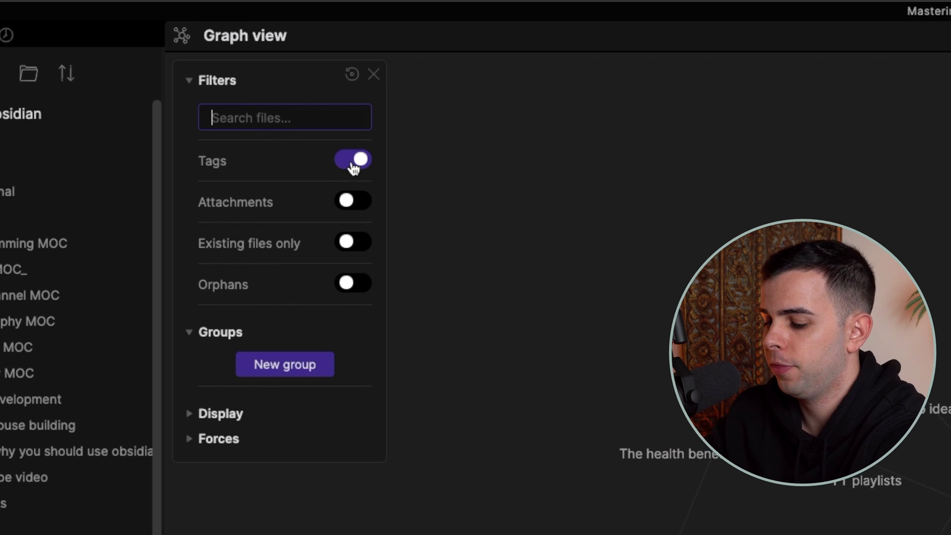
type("#p")
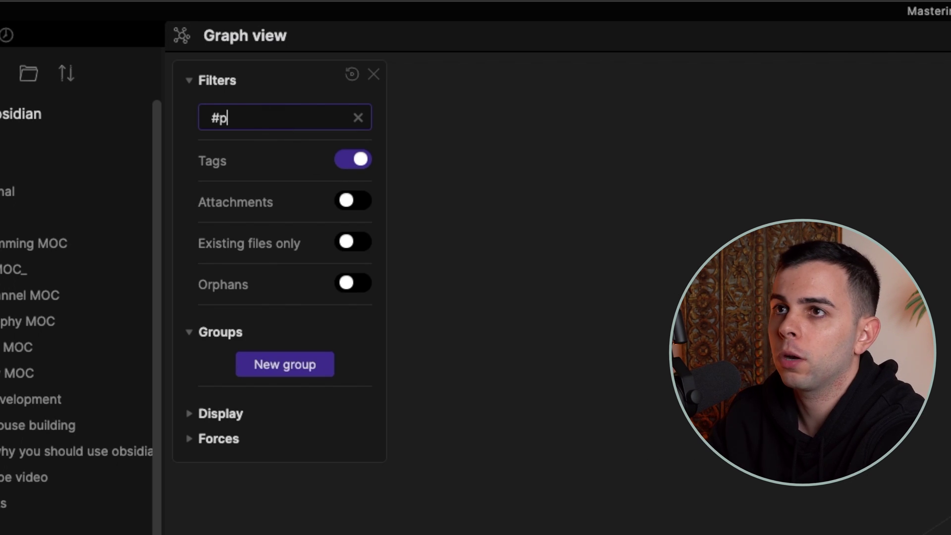
type("re-")
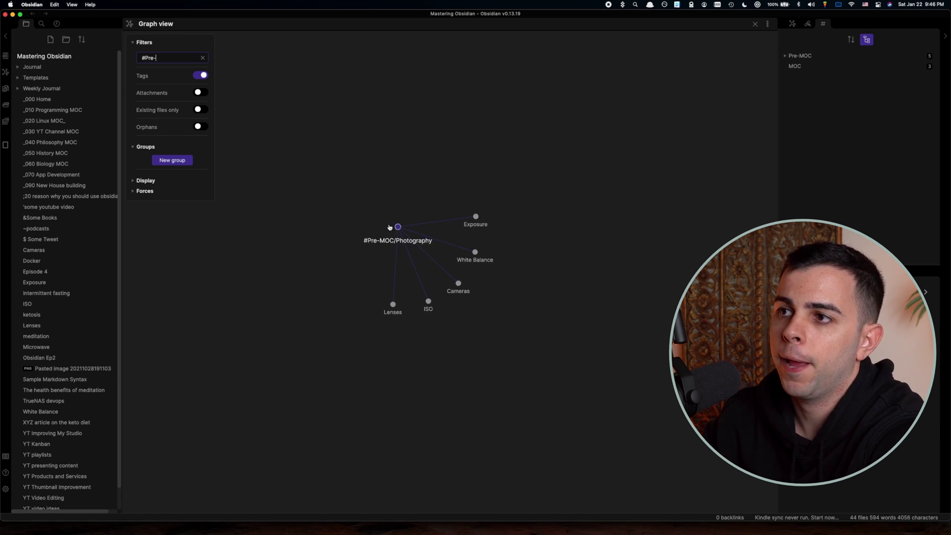
left_click_drag(389, 227, 385, 263)
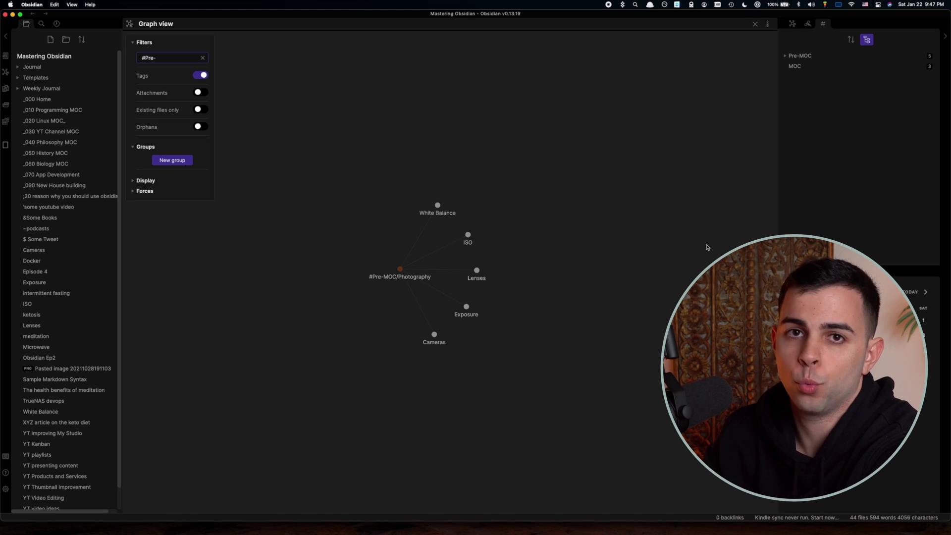
key("super+n")
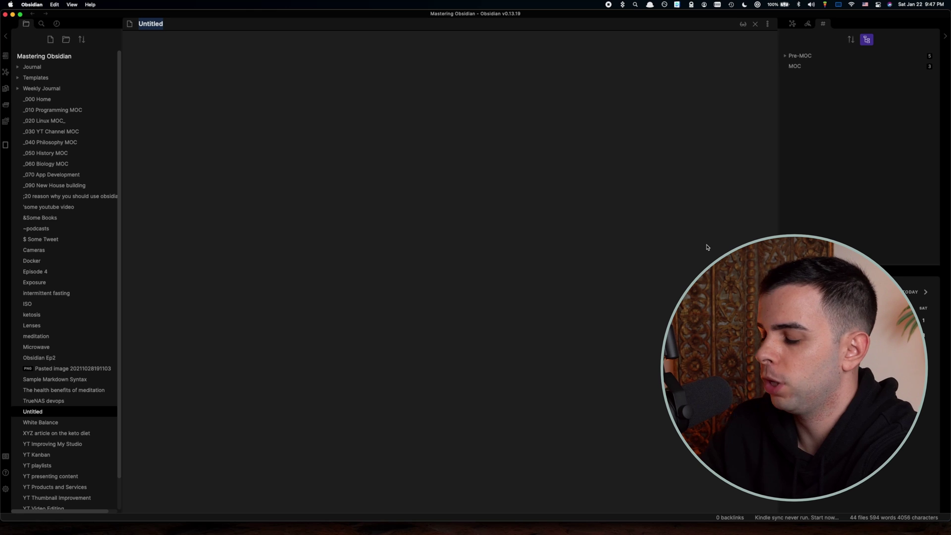
- Title the new note ISO Paper 1 and tag it #Pre-MOC/Photography and #evergreen
type("f")
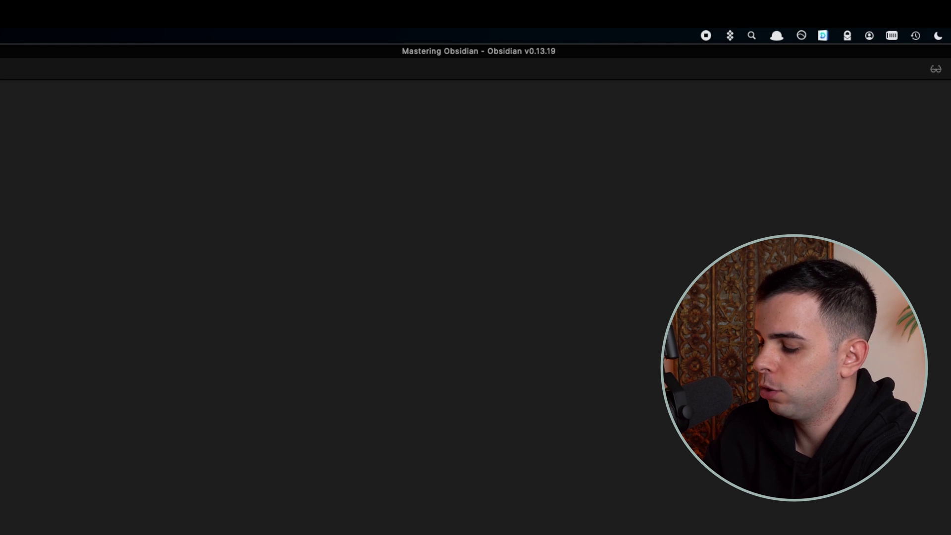
type("#")
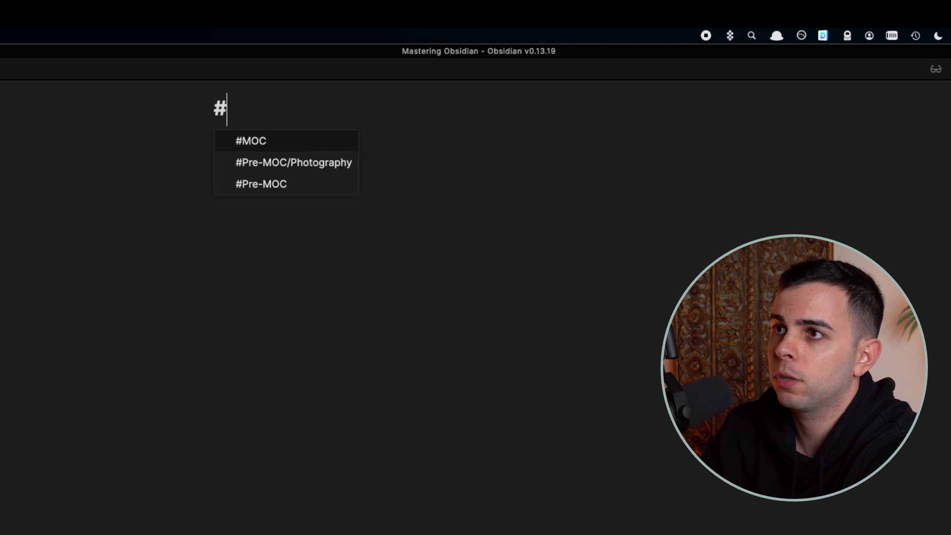
type("p")
key("Down")
key("Return")
type("#ever")
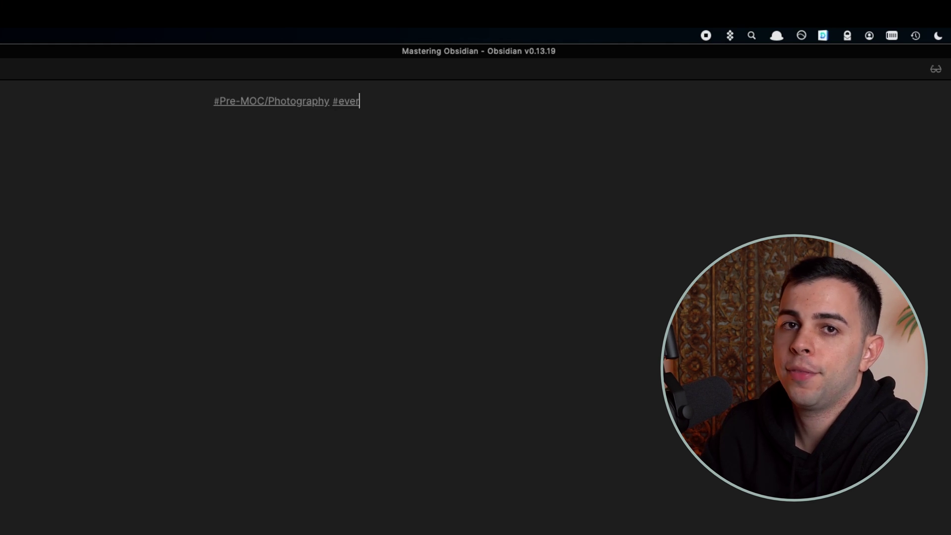
key("BackSpace")
key("BackSpace")
key("BackSpace")
key("BackSpace")
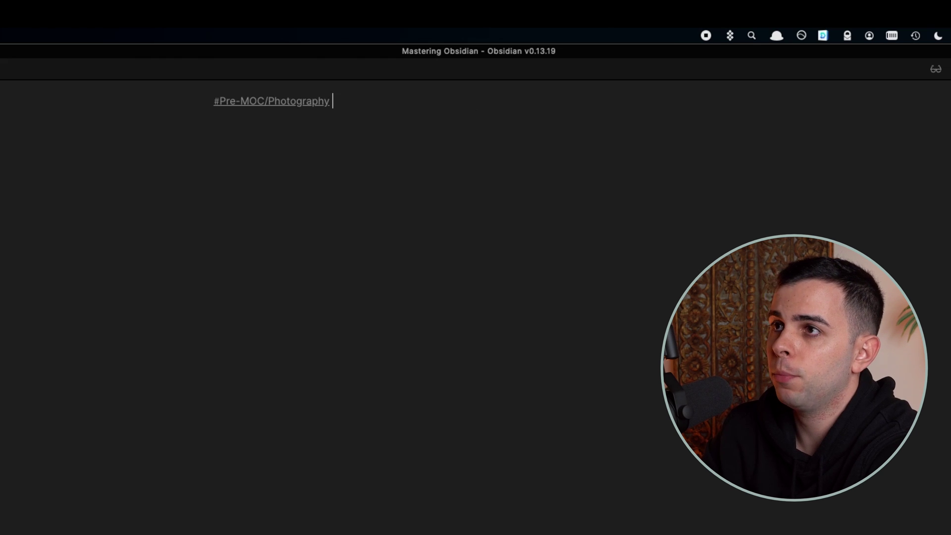
type("#evergreen")
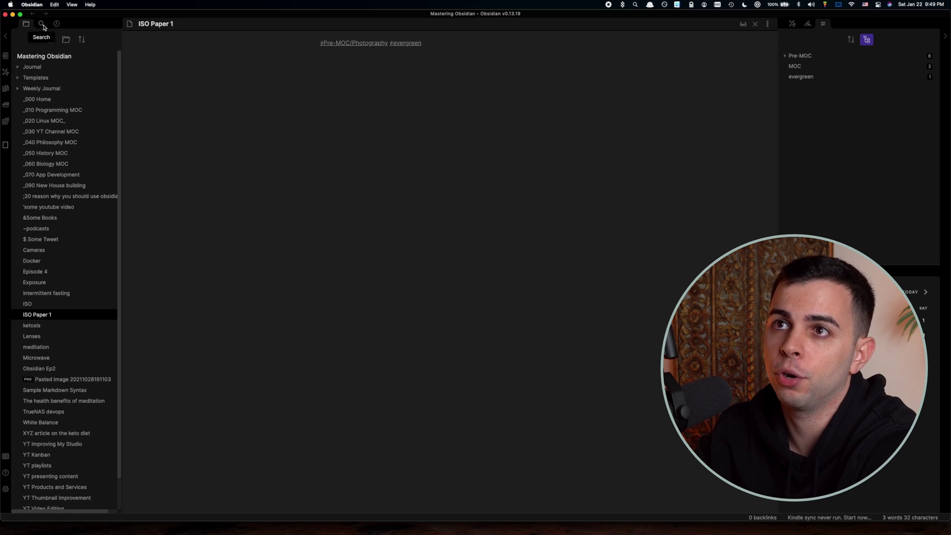
left_click(42, 25)
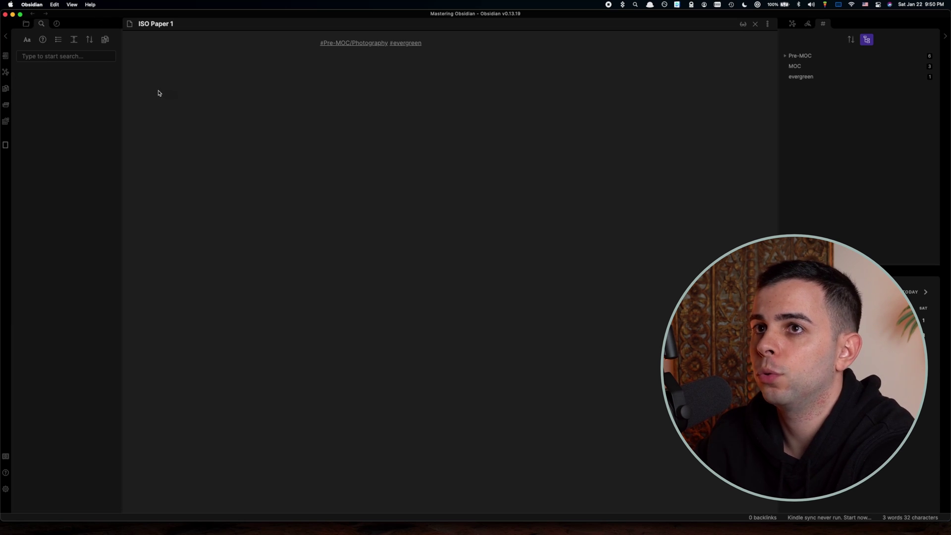
- Search for tag:#Pre-MOC/Photography plus #evergreen and open the single ISO Paper 1 result
left_click(42, 24)
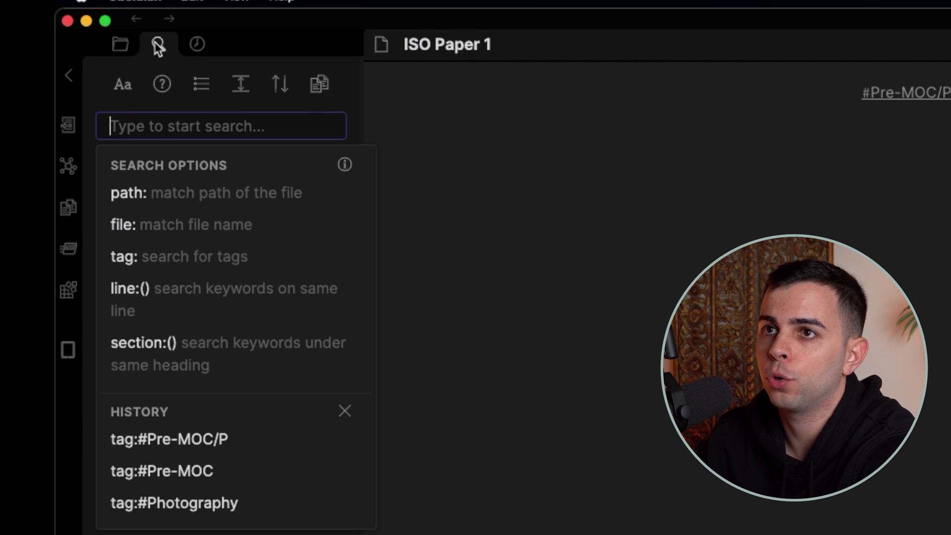
left_click(152, 263)
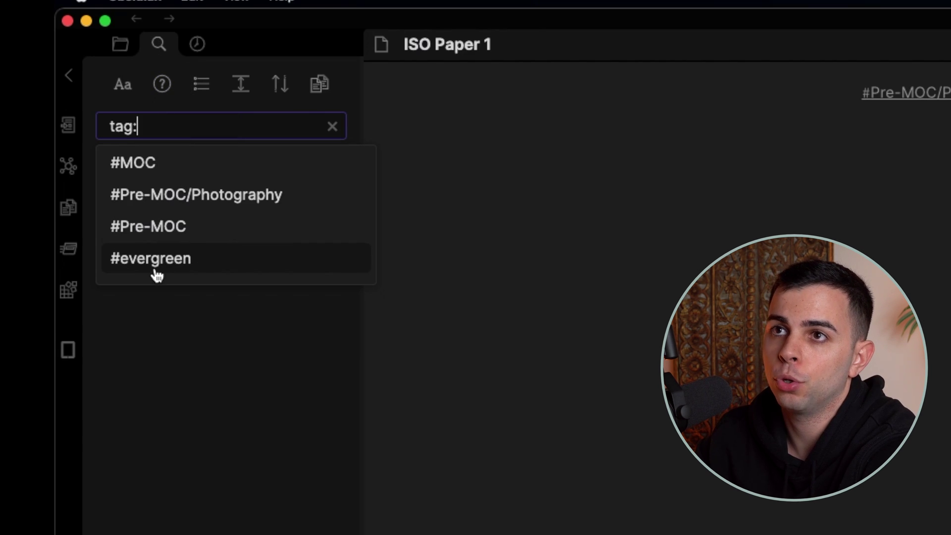
left_click(231, 196)
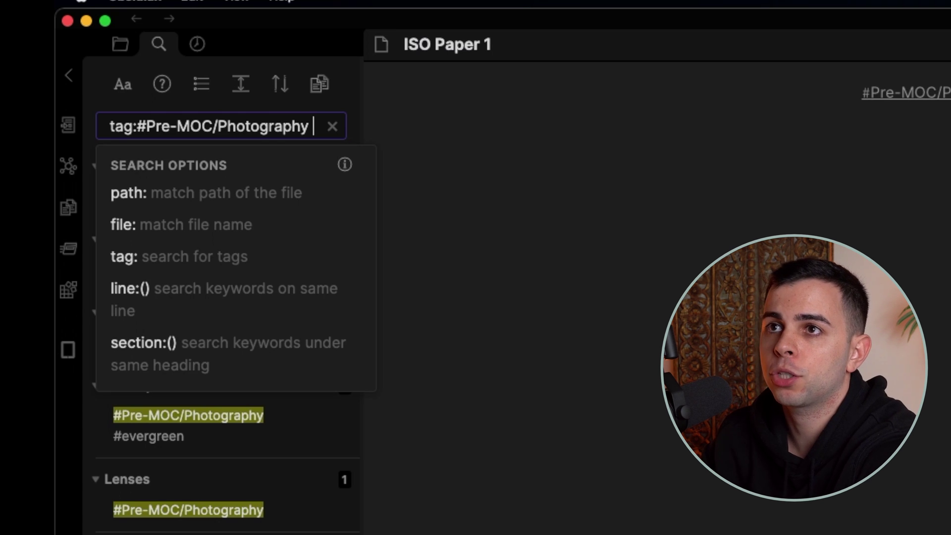
type("#")
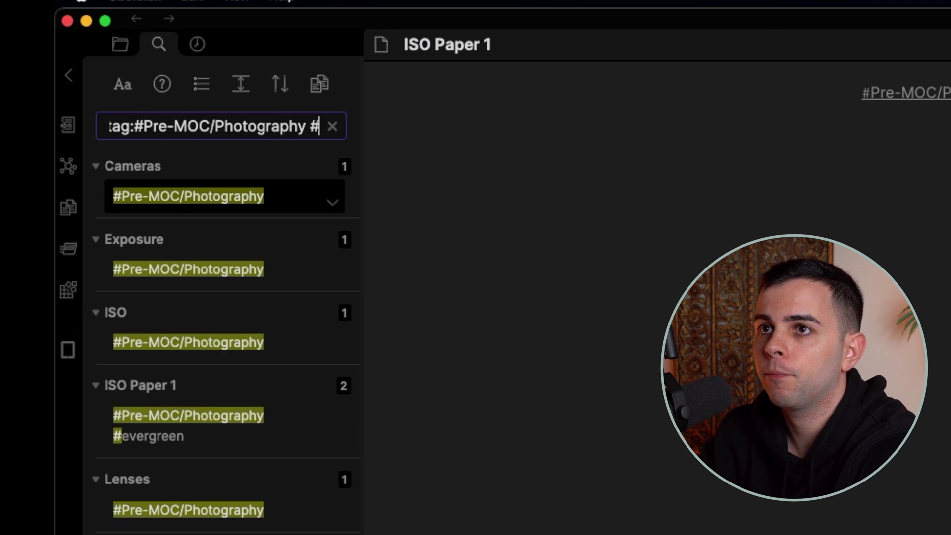
type("evergreen")
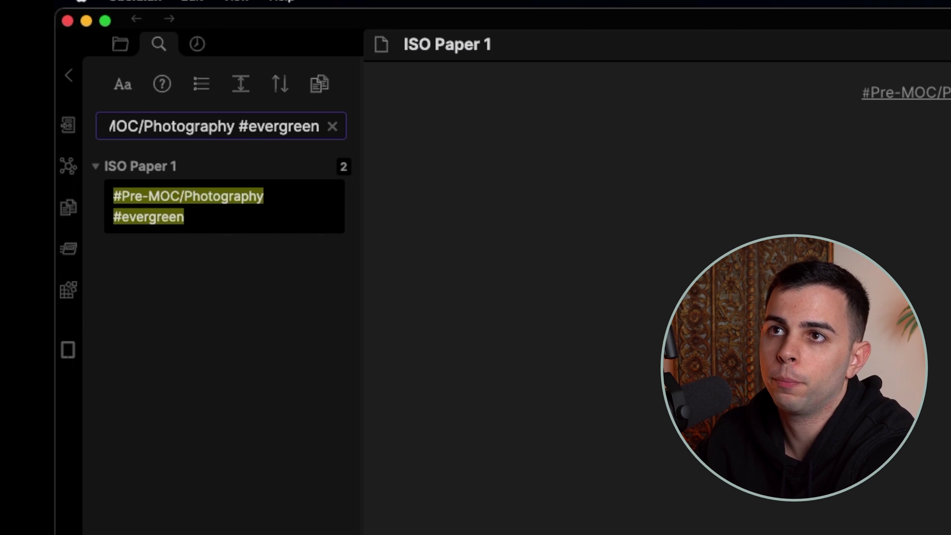
left_click(213, 225)
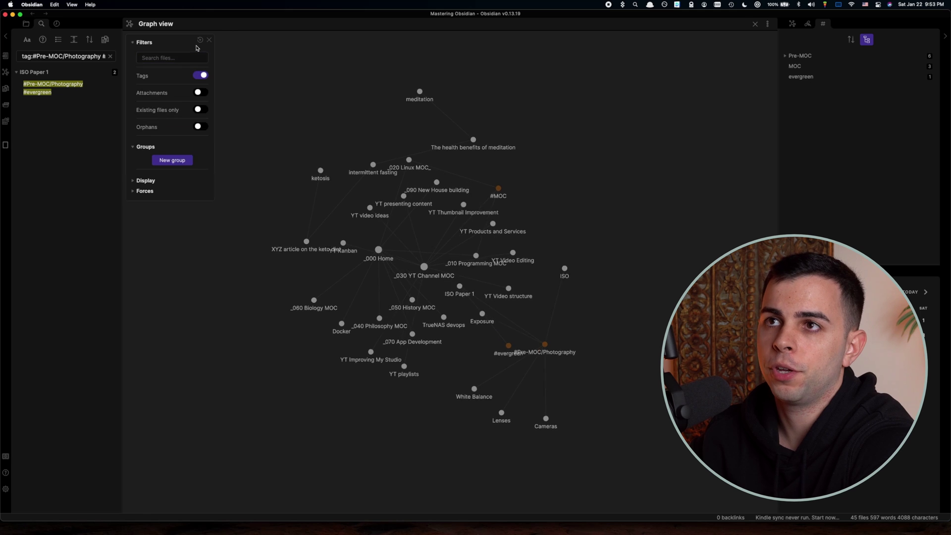
- Set the graph view's file filter to tag:#Pre-MOC/Photography
left_click(143, 42)
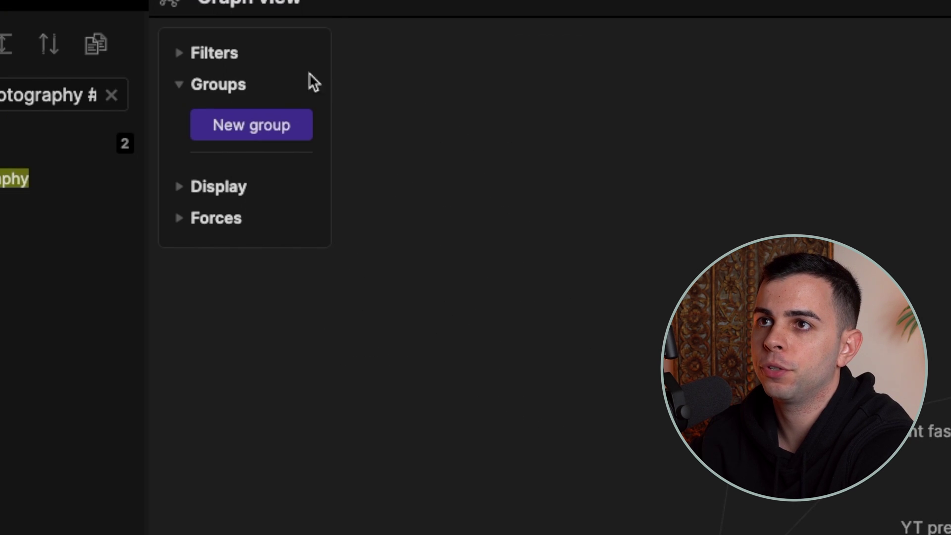
left_click(198, 59)
left_click(266, 113)
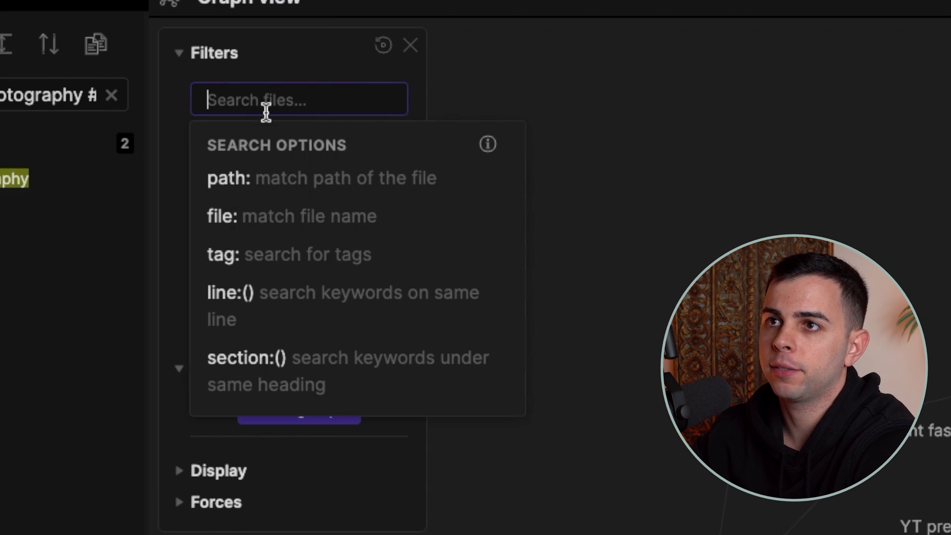
left_click(267, 260)
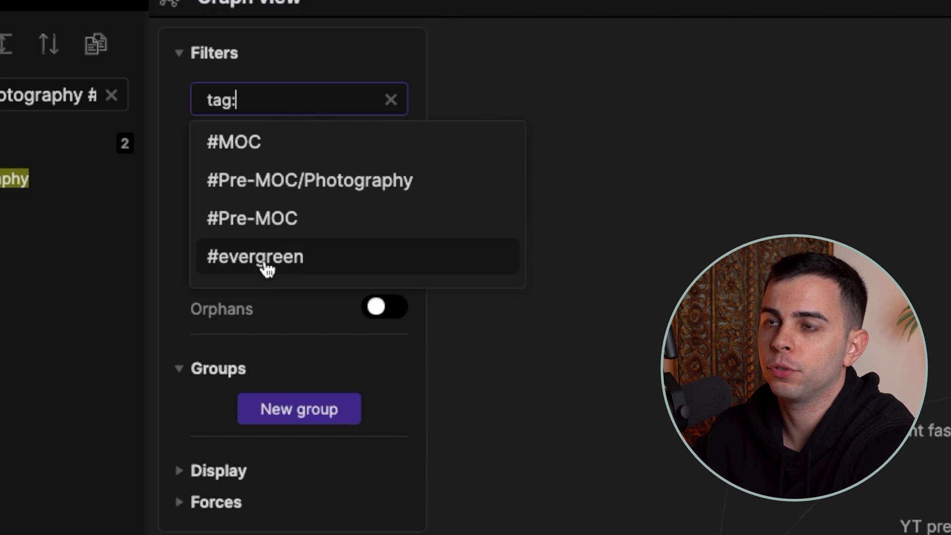
left_click(332, 191)
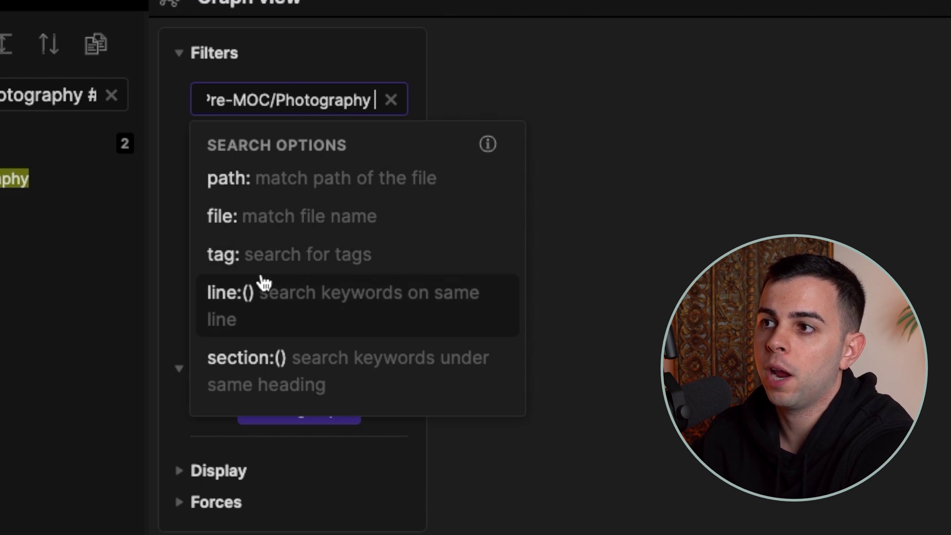
left_click(258, 273)
key("Escape")
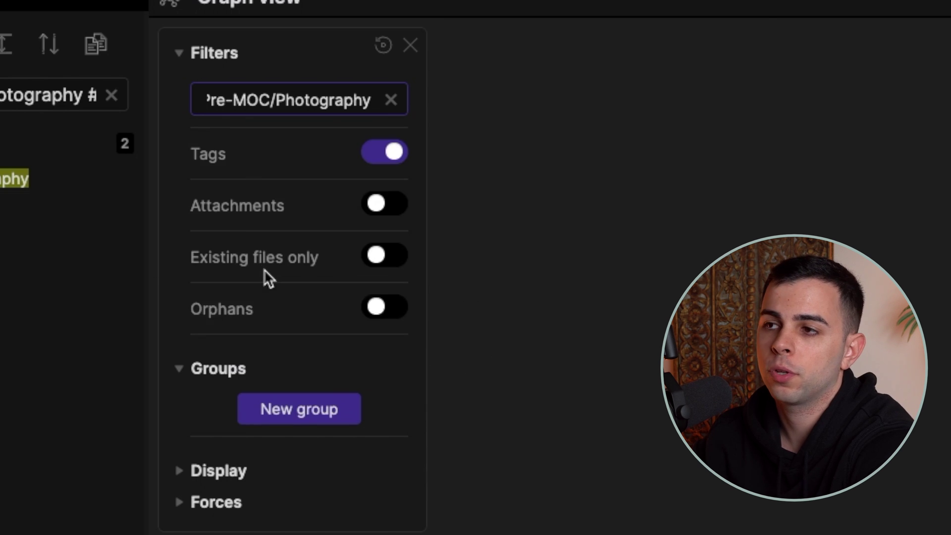